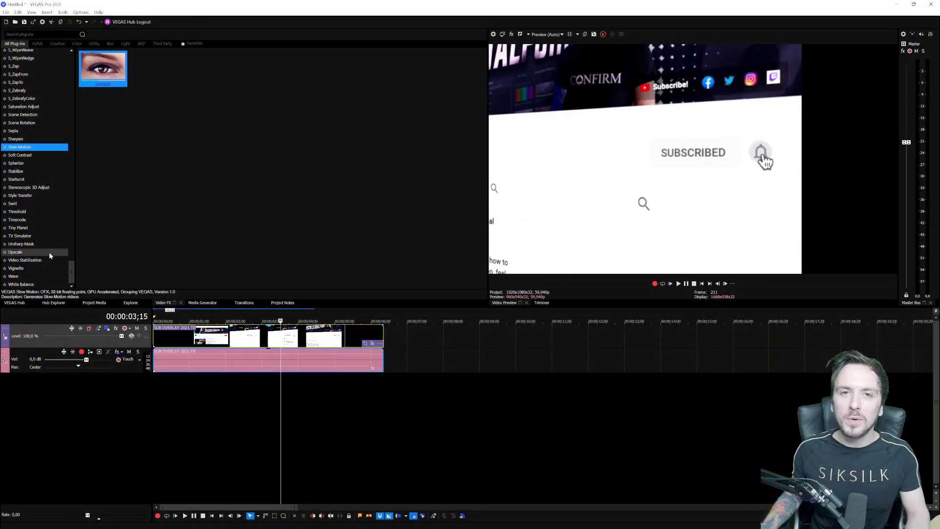
# Place the playback cursor at 00:00:03;02 on the timeline.
pyautogui.scroll(2, 247, 353)
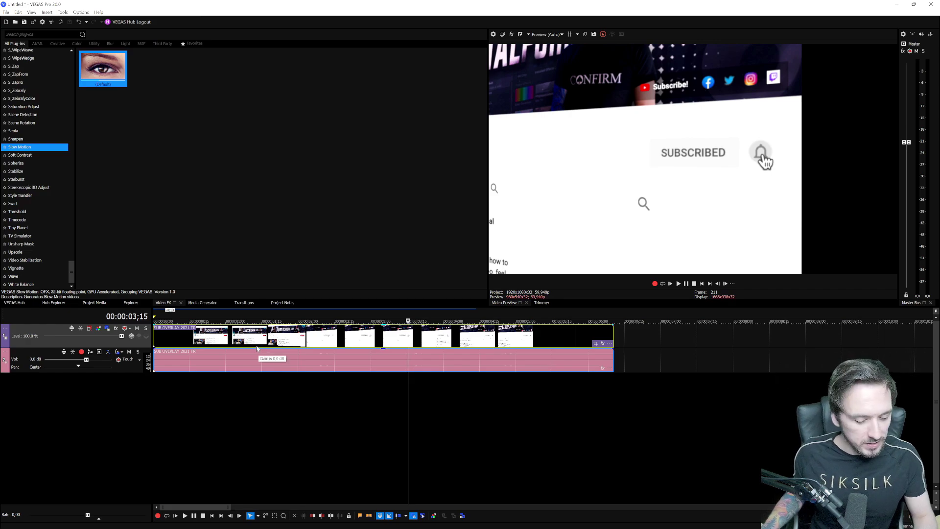
pyautogui.scroll(-2, 257, 347)
pyautogui.click(320, 338)
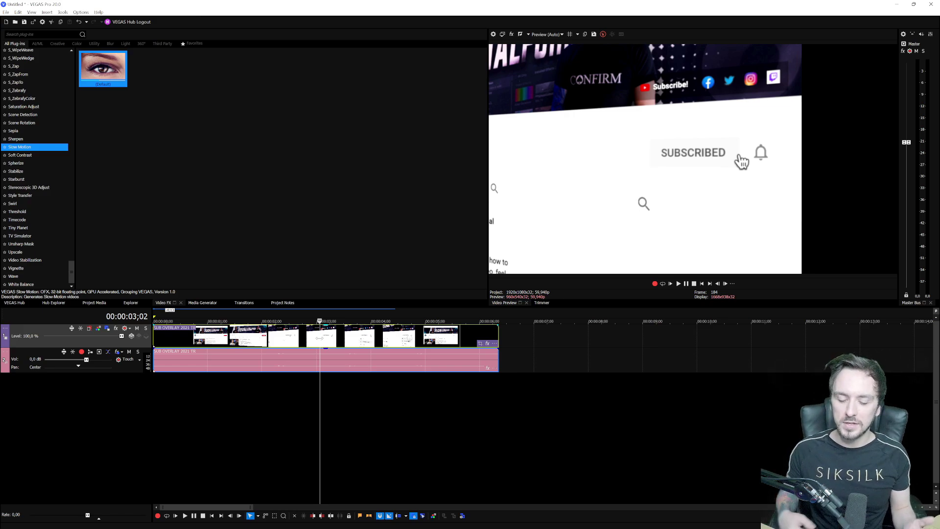
pyautogui.scroll(-2, 268, 361)
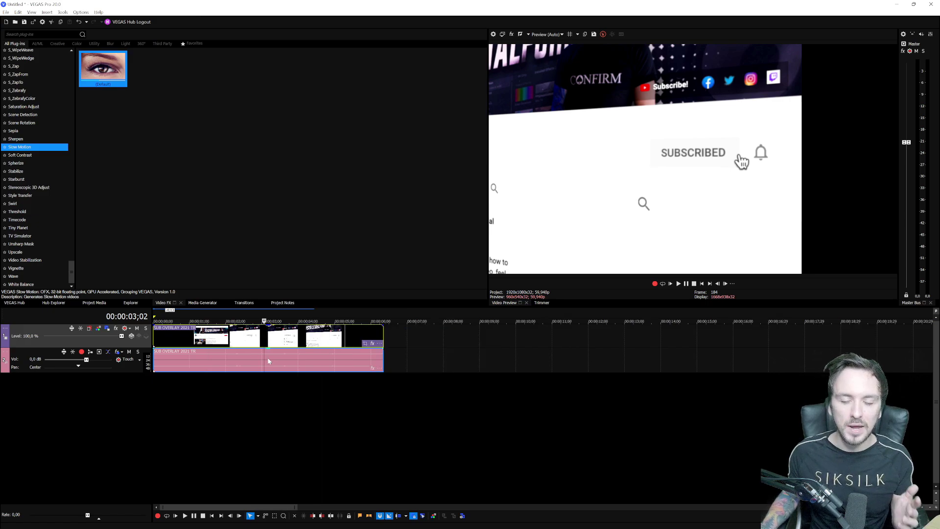
pyautogui.scroll(2, 254, 357)
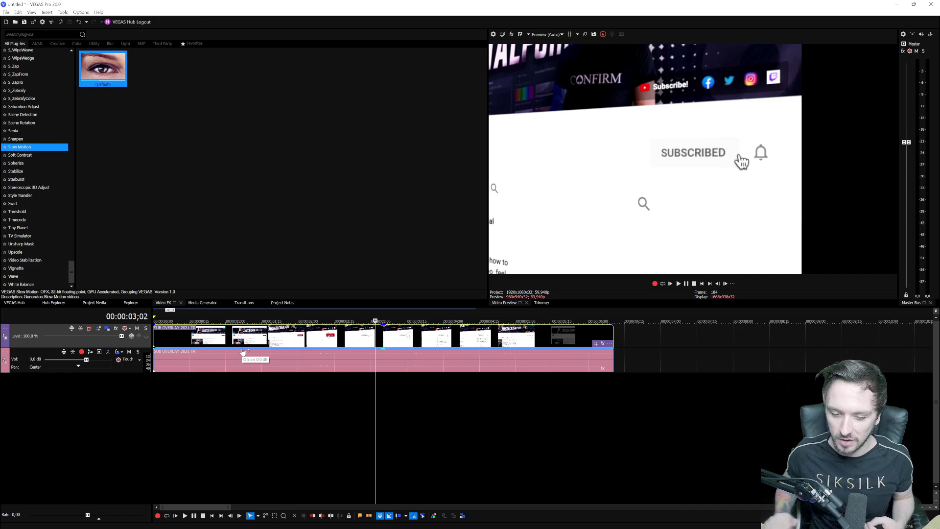
pyautogui.scroll(-2, 245, 348)
pyautogui.scroll(4, 258, 345)
pyautogui.scroll(-1, 261, 344)
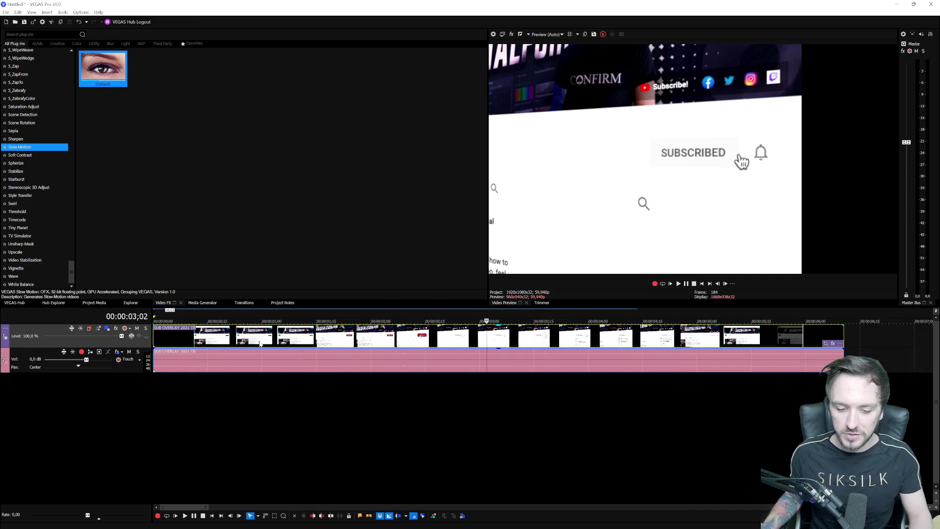
pyautogui.scroll(-1, 261, 344)
pyautogui.scroll(2, 260, 345)
pyautogui.scroll(-2, 260, 345)
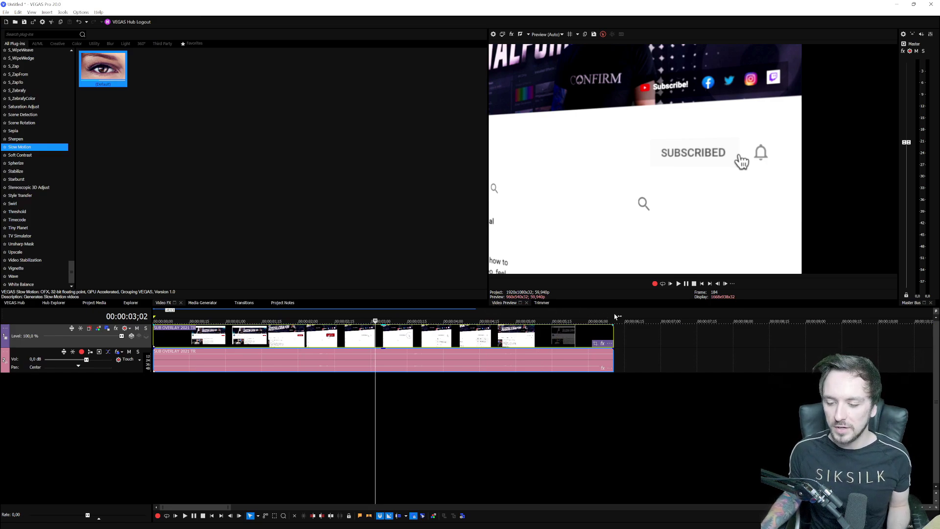
# Time-select the full overlay clip, box-select its events, and right-click the audio event.
pyautogui.moveTo(615, 317); pyautogui.dragTo(149, 313)
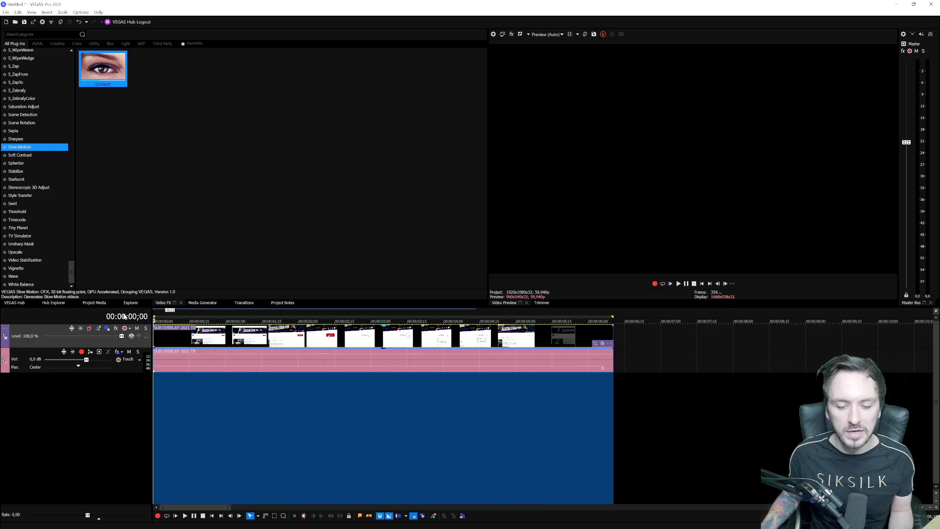
pyautogui.hotkey('ctrl', 'd')
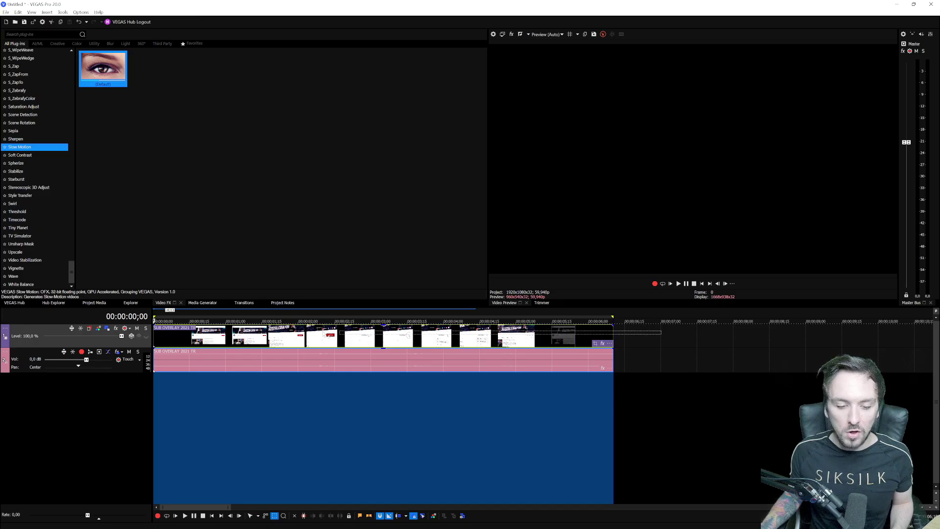
pyautogui.moveTo(527, 328); pyautogui.dragTo(135, 325)
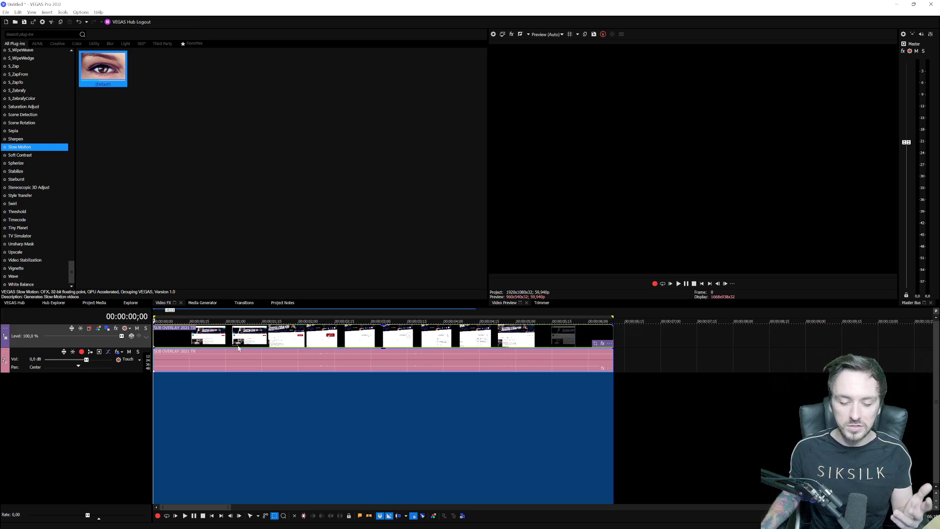
pyautogui.rightClick(356, 359)
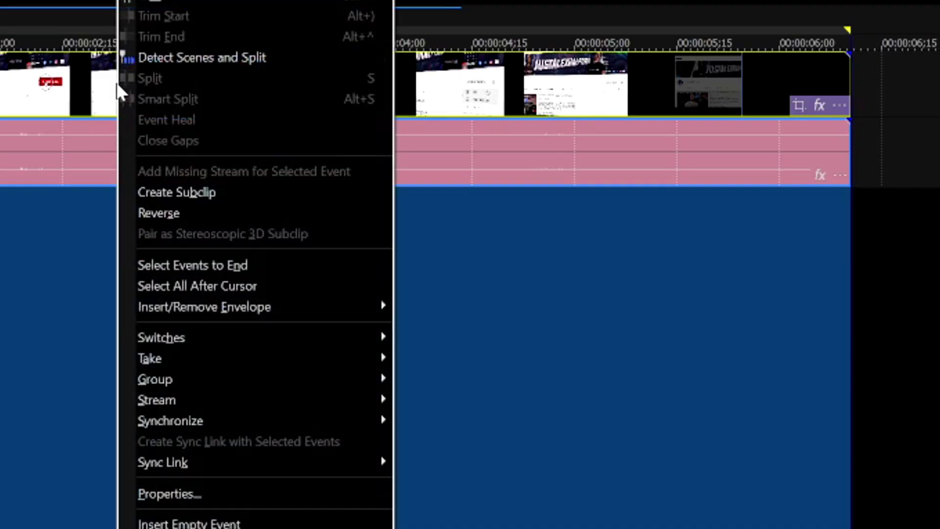
pyautogui.moveTo(299, 341)
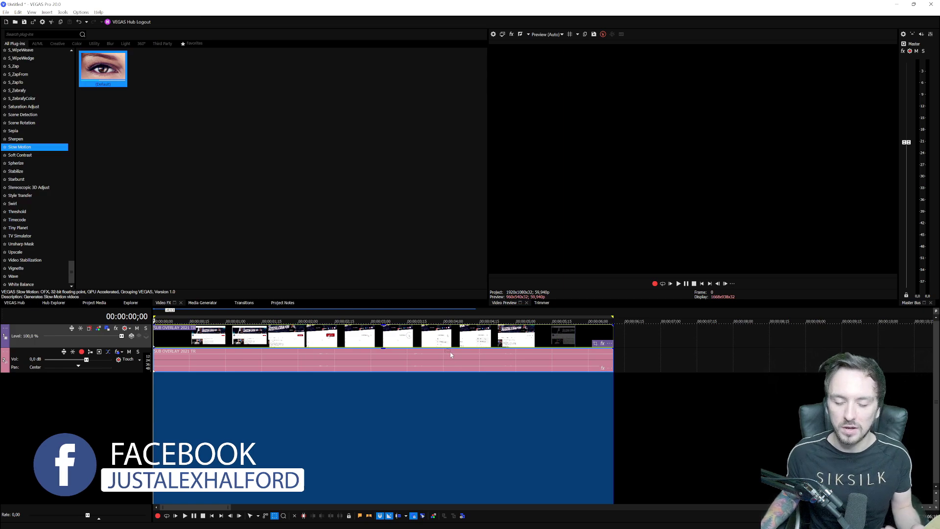
# Switch back to the Normal Edit tool with Ctrl+D.
pyautogui.hotkey('ctrl', 'd')
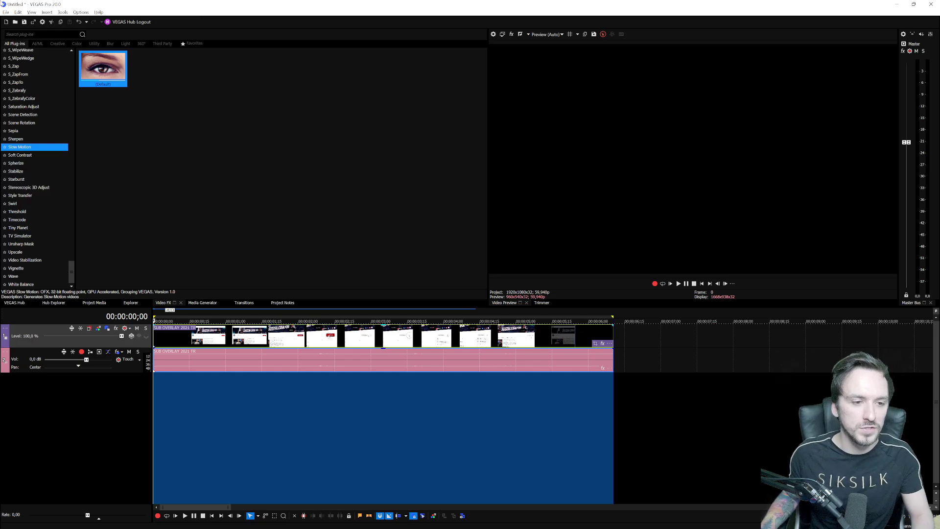
# Open Render As with MAGIX AVC/AAC MP4 and the Internet HD 1080p 29.97 fps template.
pyautogui.click(6, 13)
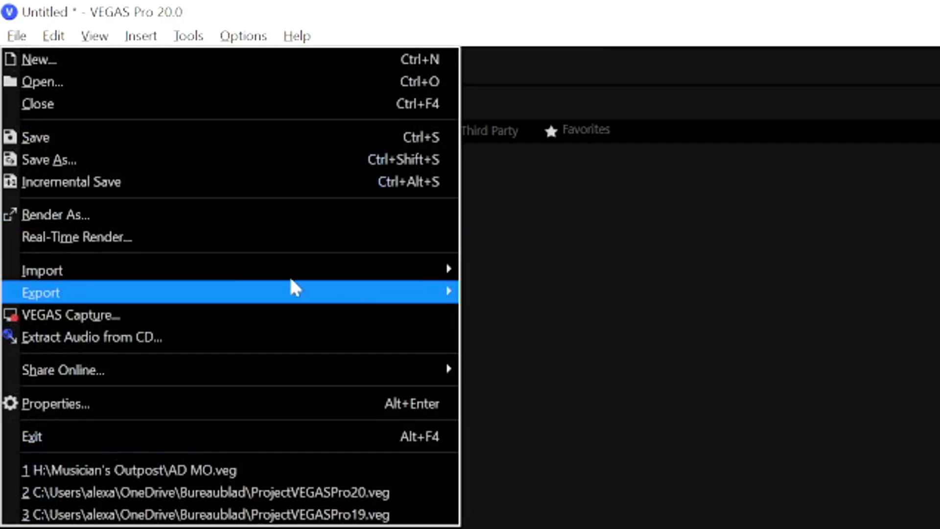
pyautogui.click(67, 73)
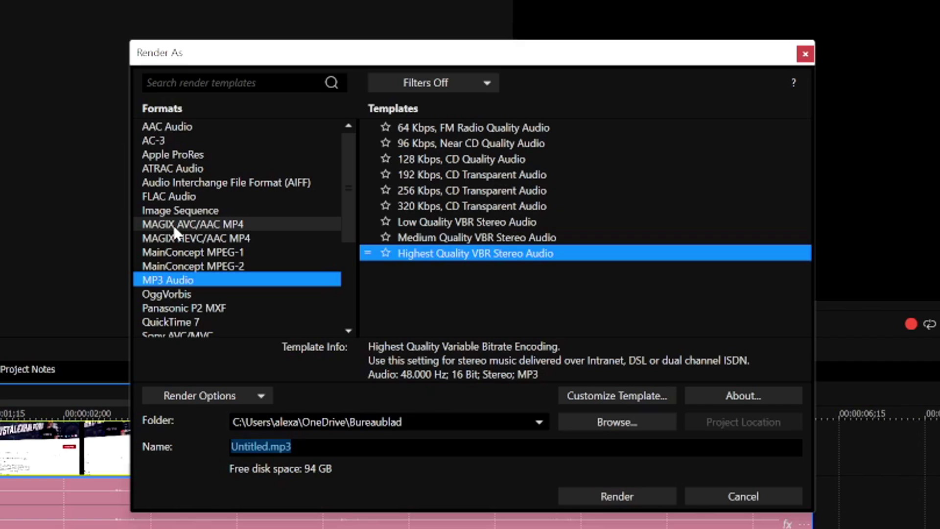
pyautogui.click(175, 226)
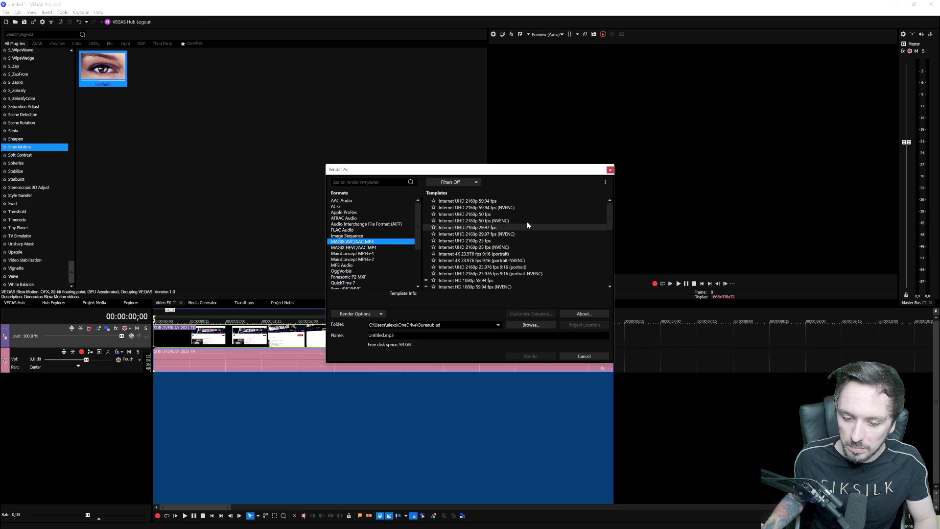
pyautogui.scroll(-3, 527, 241)
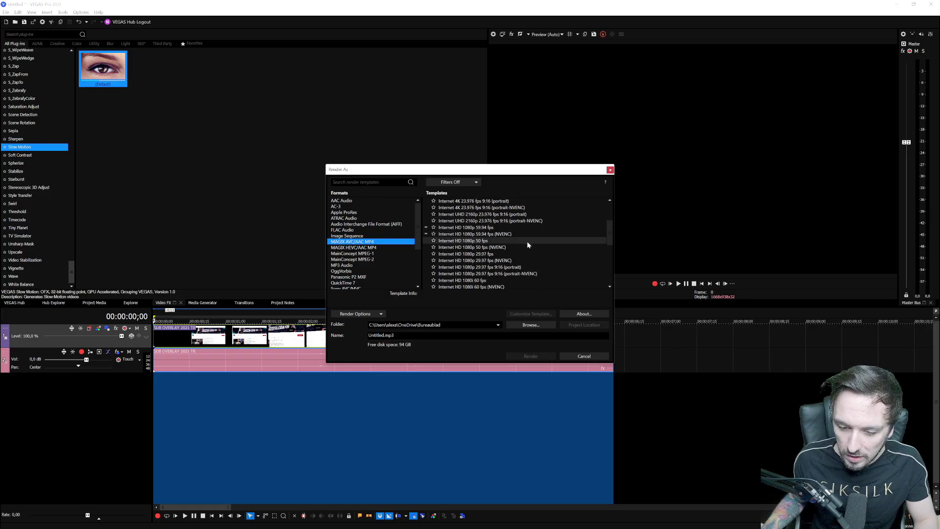
pyautogui.click(473, 255)
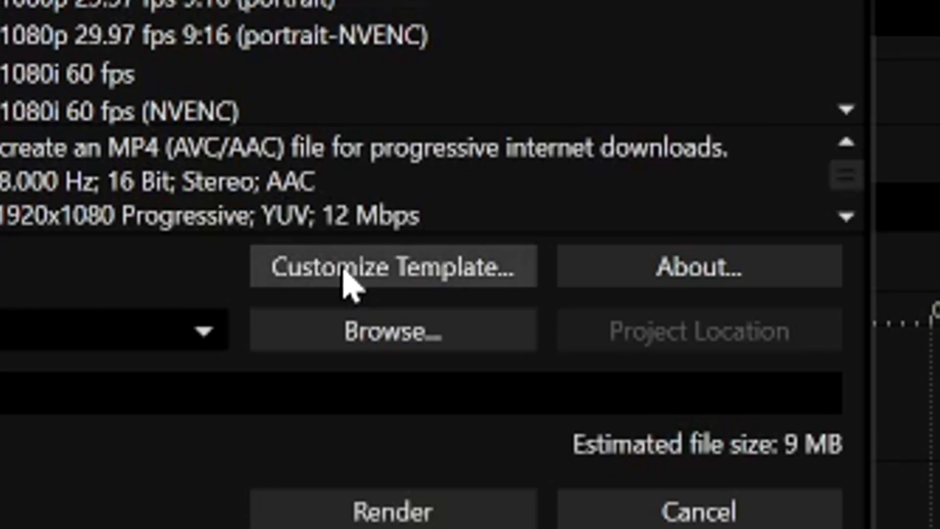
# Open the template's custom settings and keep the HD 1080 (1920x1080) frame size.
pyautogui.click(524, 315)
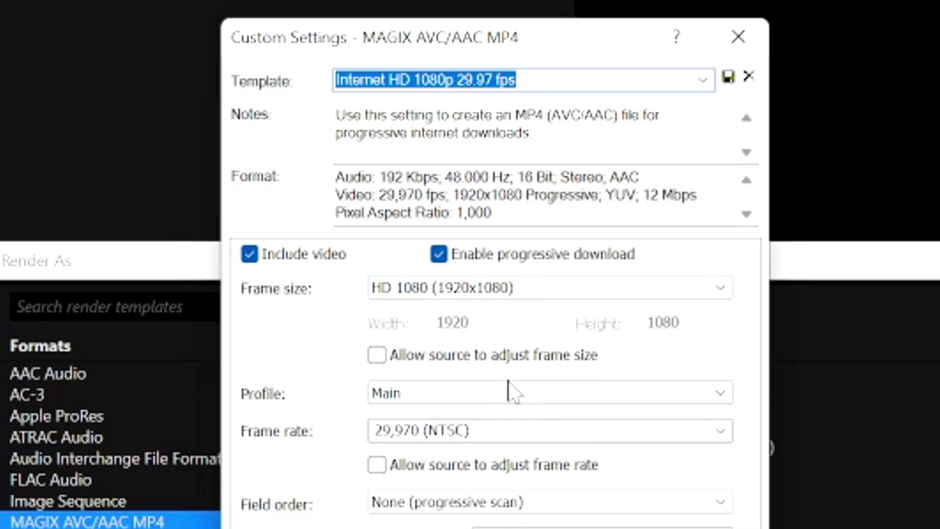
pyautogui.click(437, 294)
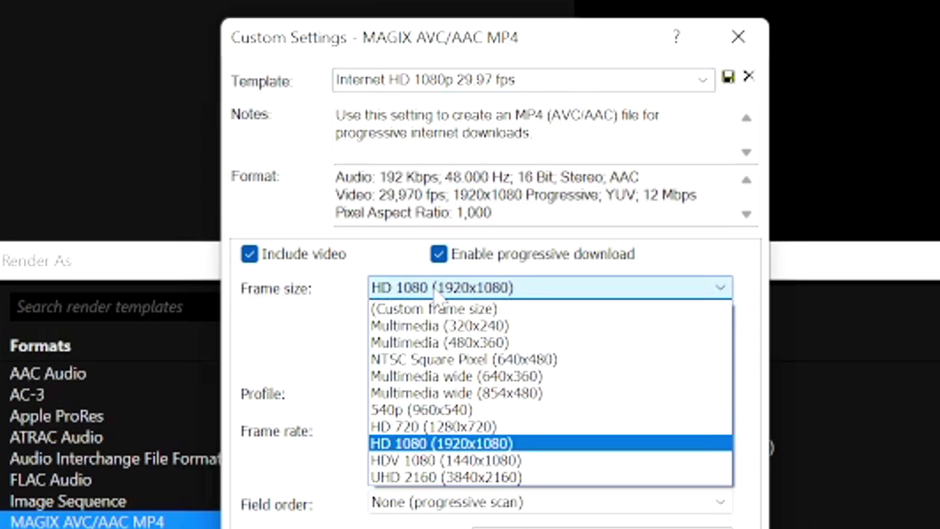
pyautogui.click(433, 290)
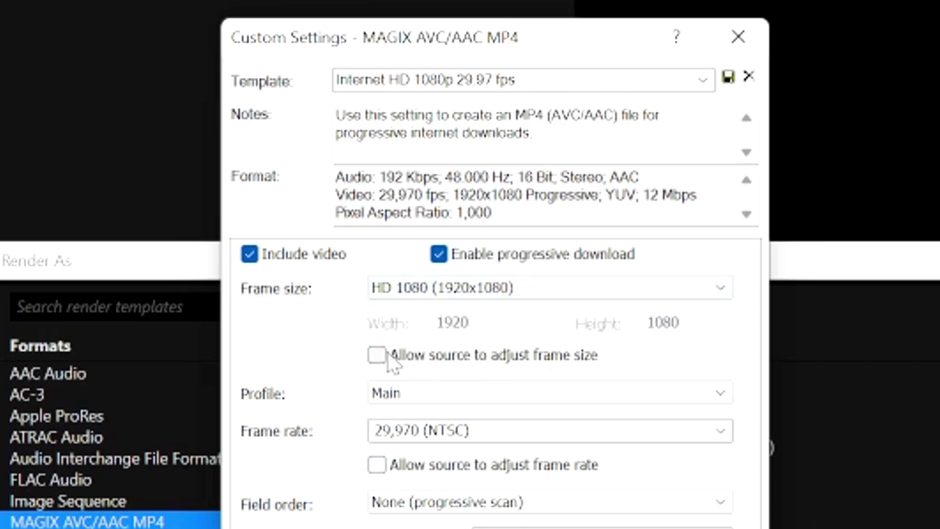
pyautogui.click(381, 365)
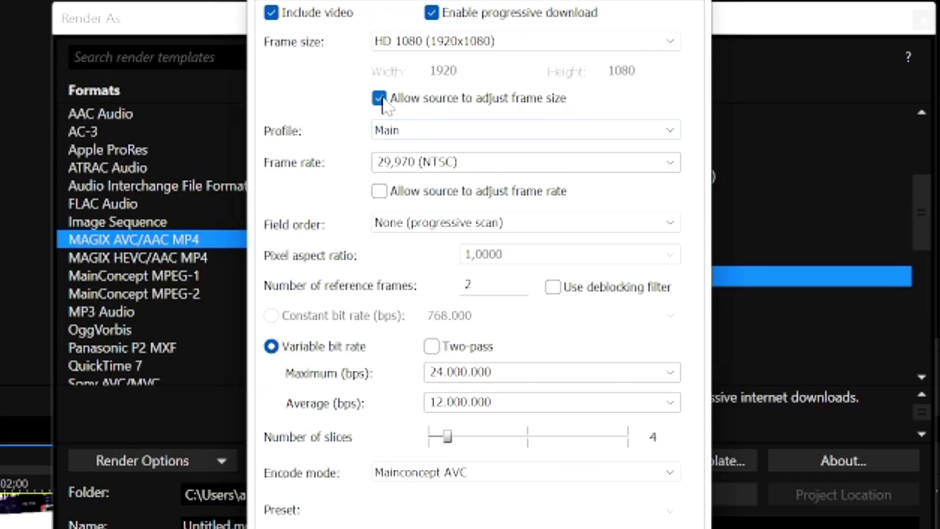
pyautogui.click(377, 356)
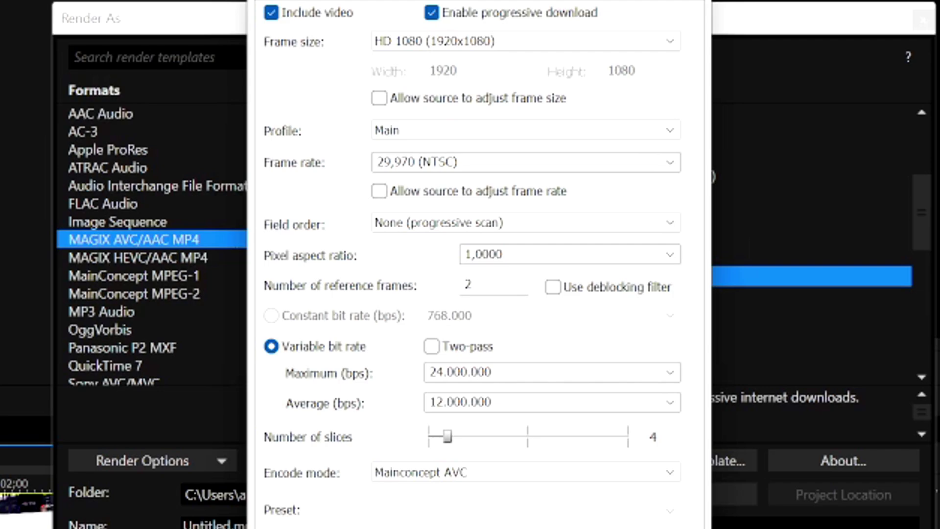
# Set the frame rate to 59,940 and check the audio settings (48,000 Hz, 192,000 bps).
pyautogui.click(674, 167)
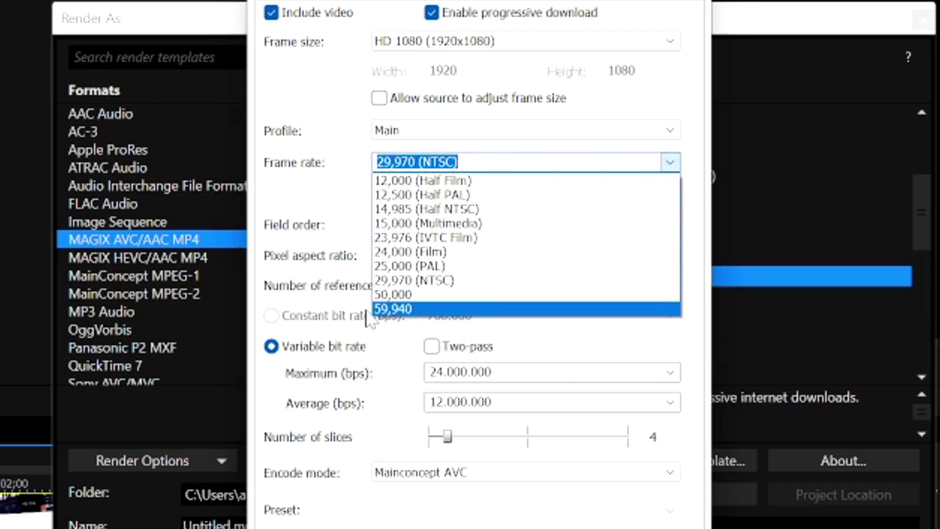
pyautogui.click(400, 309)
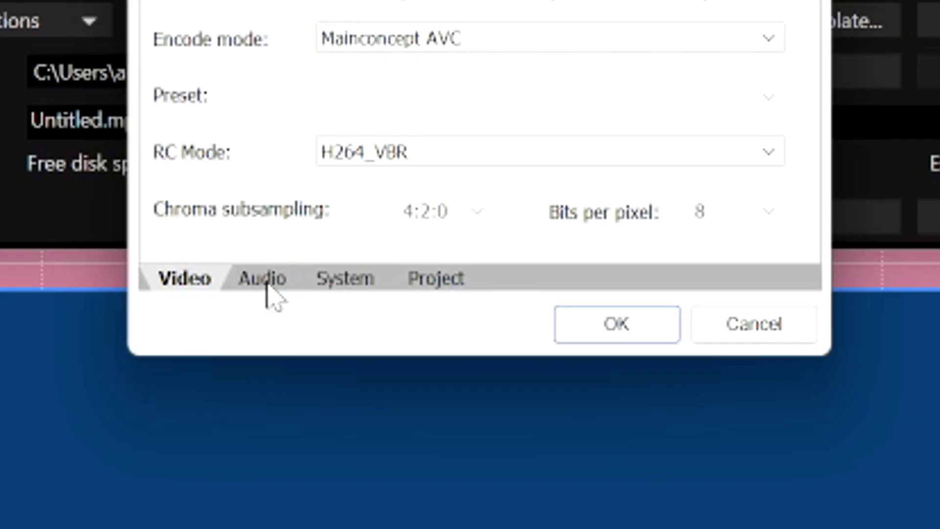
pyautogui.click(267, 294)
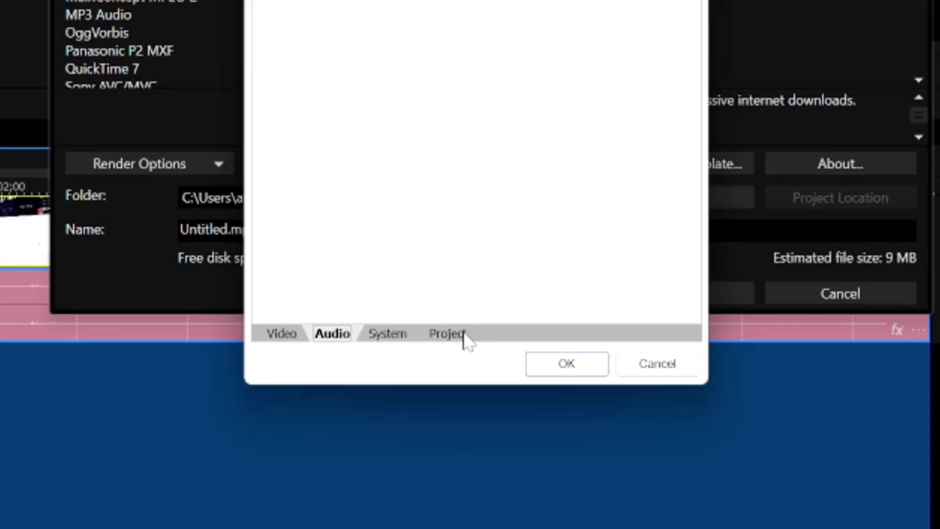
# Set video rendering quality to Best on the Project page.
pyautogui.click(463, 333)
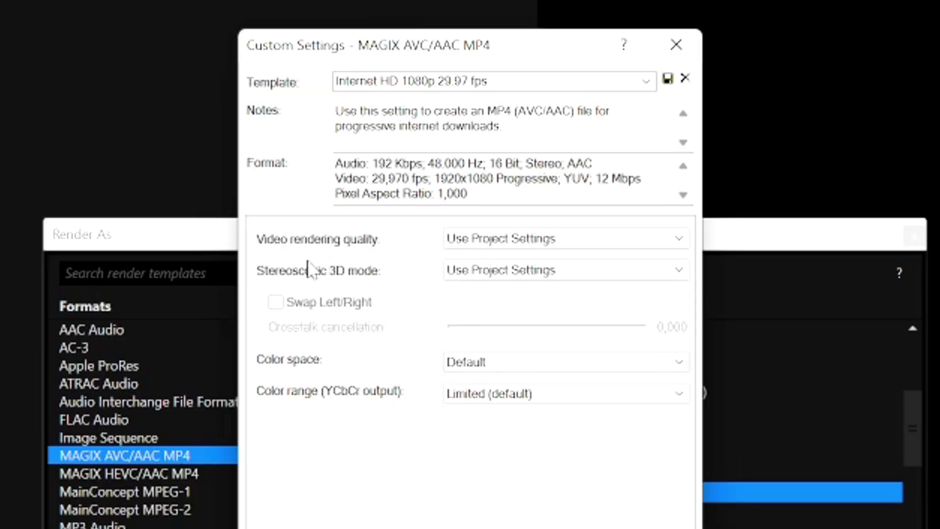
pyautogui.click(453, 240)
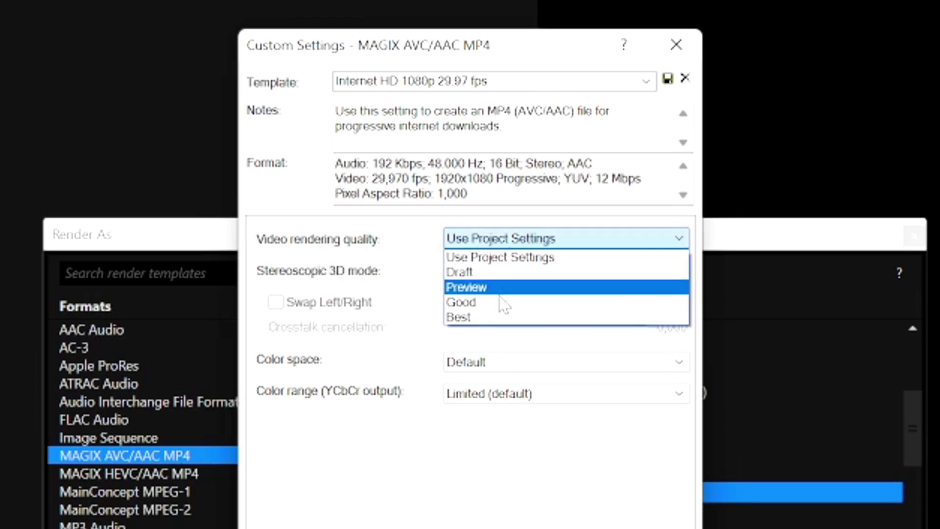
pyautogui.click(505, 315)
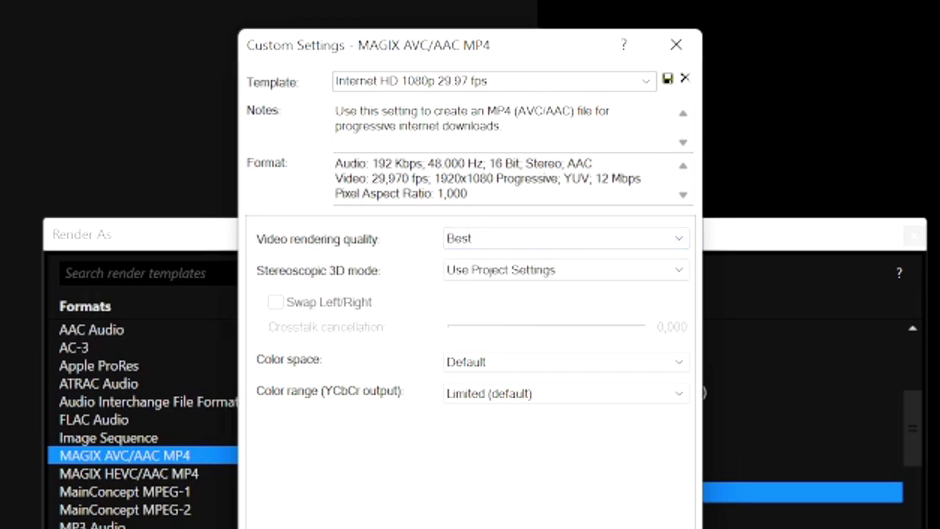
# Save the custom template as 'YouTube Preset 60FPS'.
pyautogui.click(411, 81)
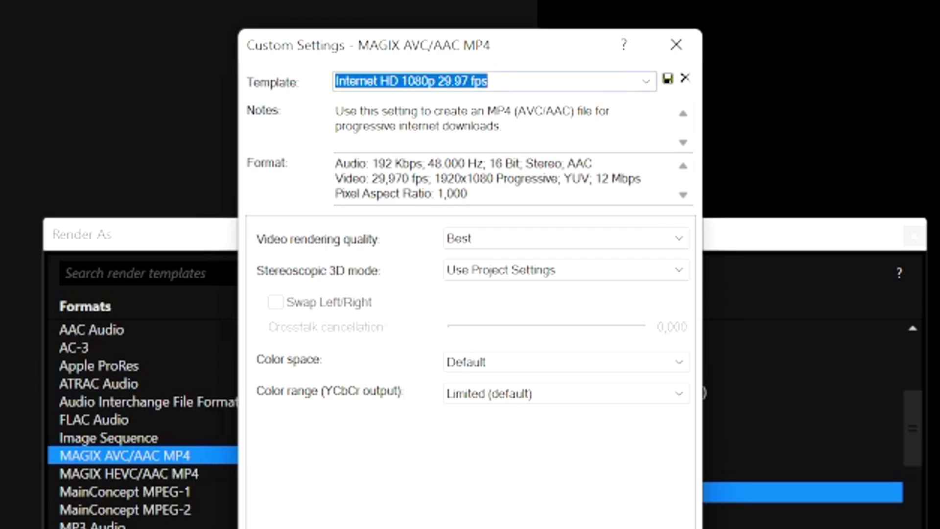
pyautogui.write('YouTube P')
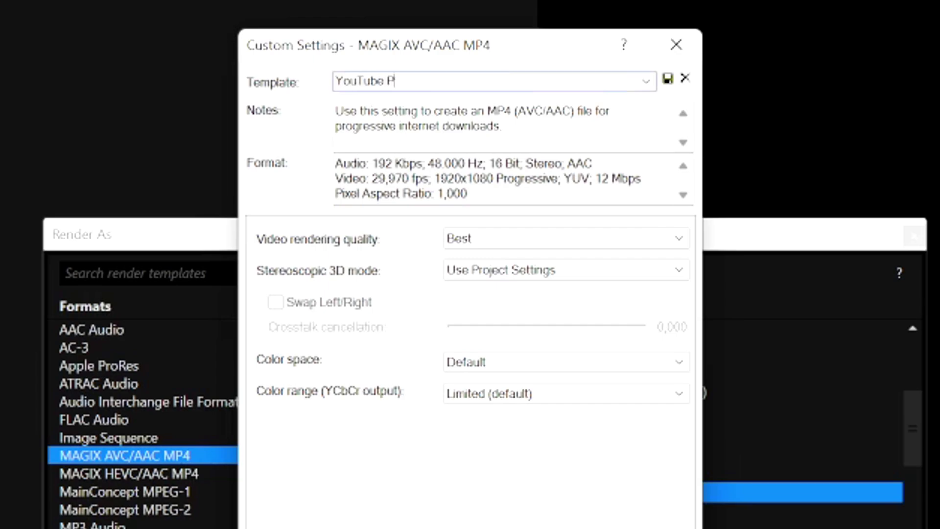
pyautogui.write('reset 60FPS')
pyautogui.click(666, 81)
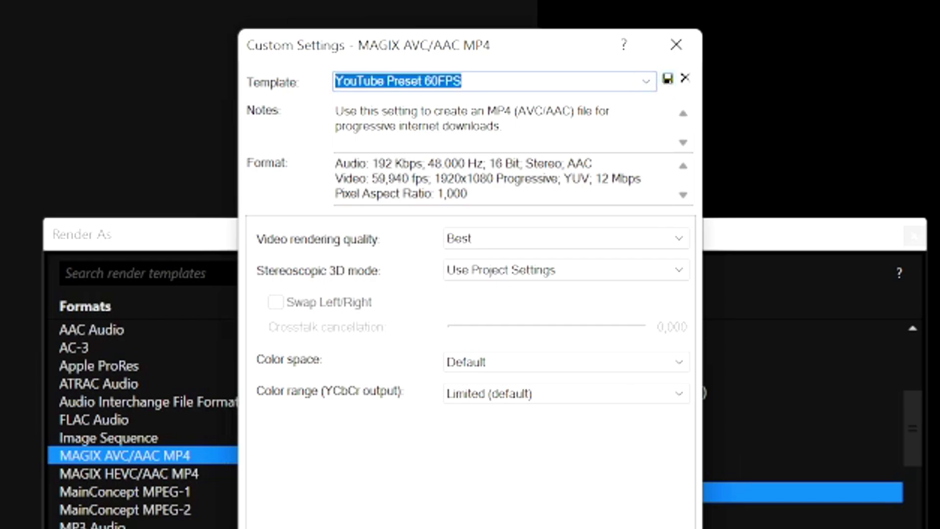
pyautogui.press('Return')
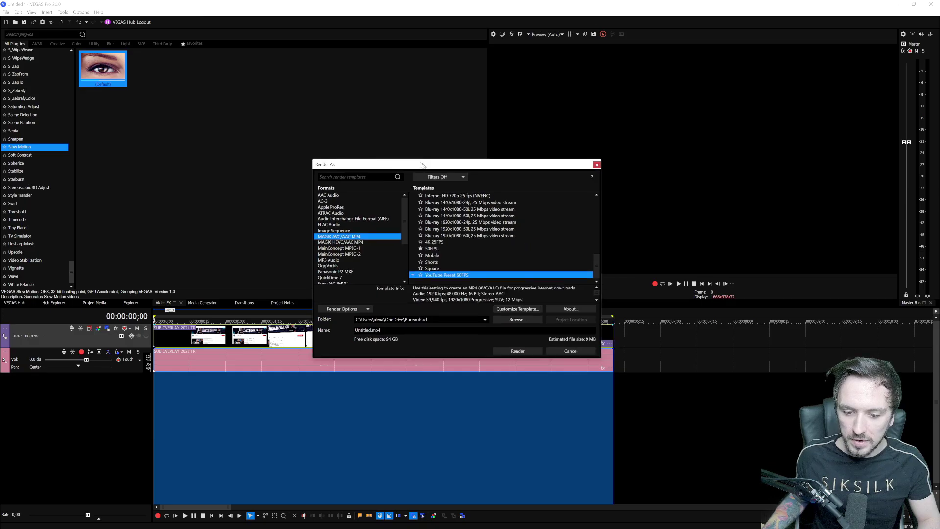
pyautogui.moveTo(422, 165); pyautogui.dragTo(299, 123)
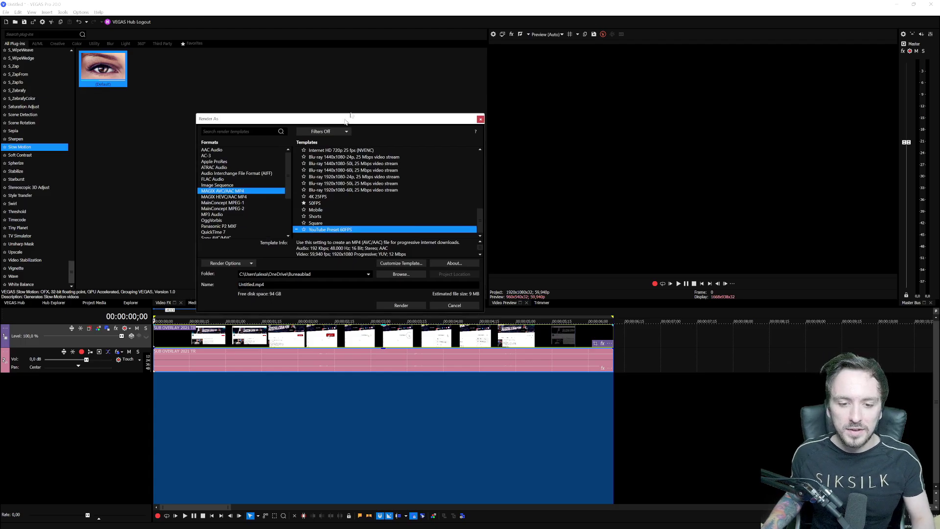
# Name the render output file 'Test Render'.
pyautogui.moveTo(340, 125); pyautogui.dragTo(362, 105)
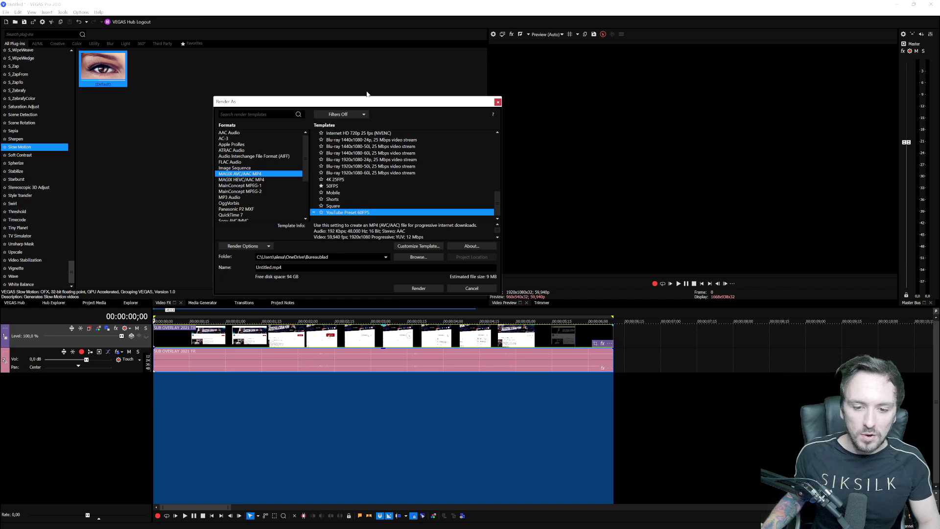
pyautogui.moveTo(359, 103); pyautogui.dragTo(473, 88)
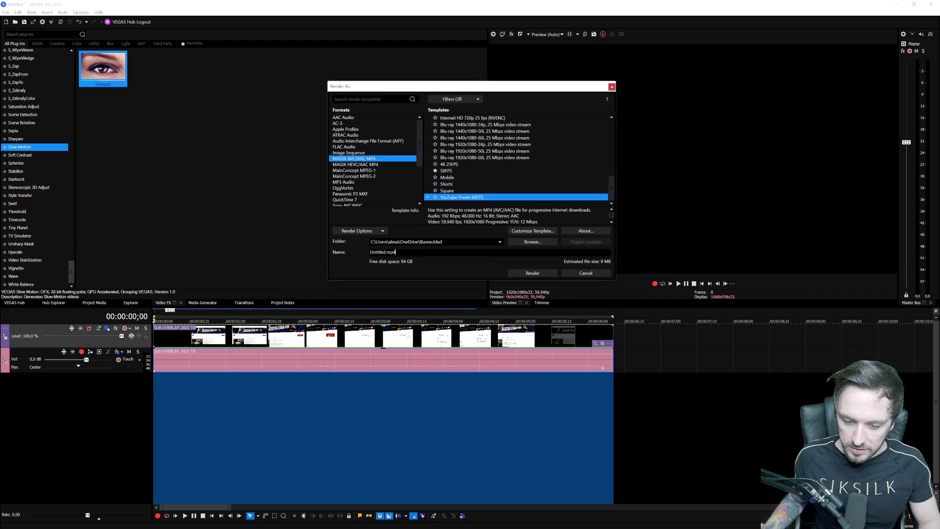
pyautogui.hotkey('ctrl', 'a')
pyautogui.write('Test Render')
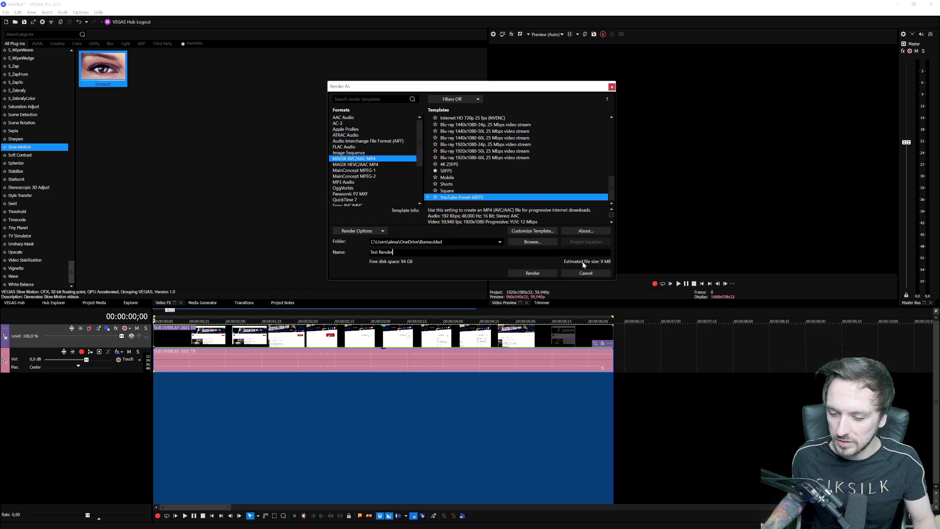
# Render Test Render.mp4, watch the performance stats, and close the finished progress window.
pyautogui.click(524, 275)
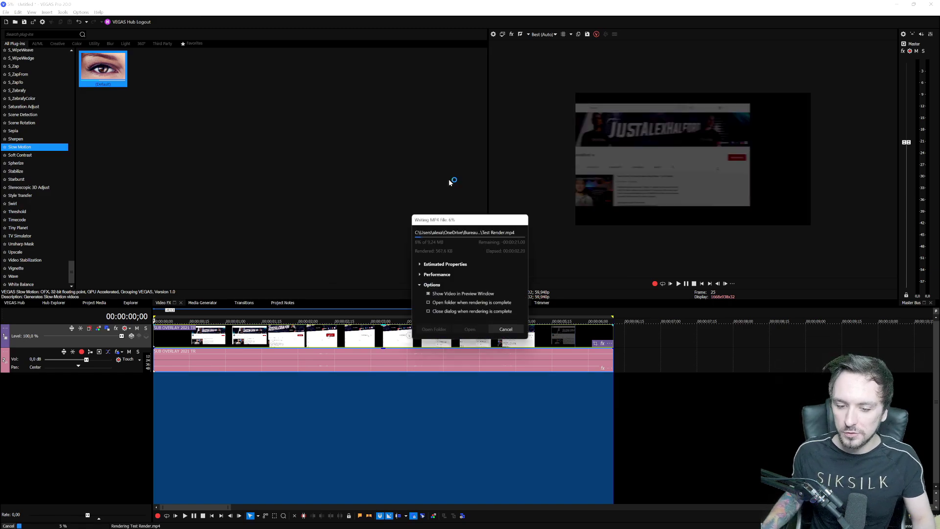
pyautogui.moveTo(453, 221); pyautogui.dragTo(440, 146)
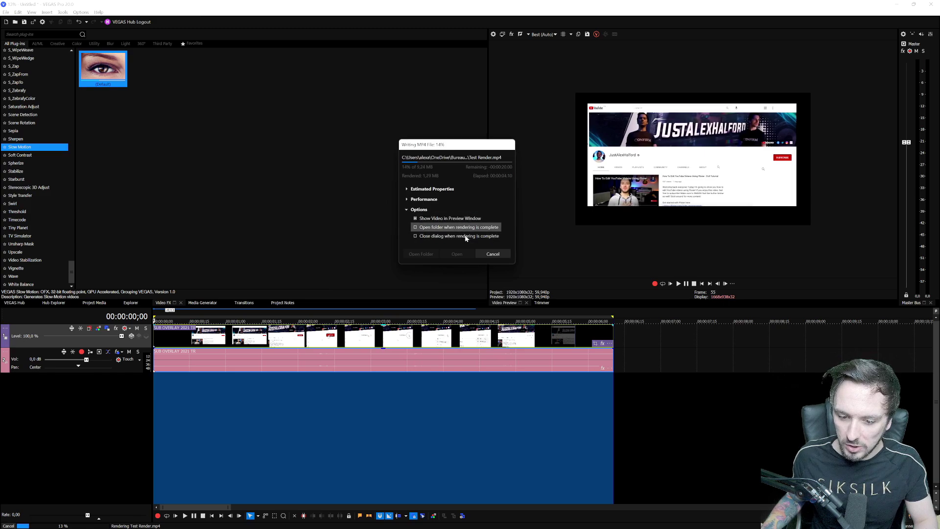
pyautogui.click(424, 199)
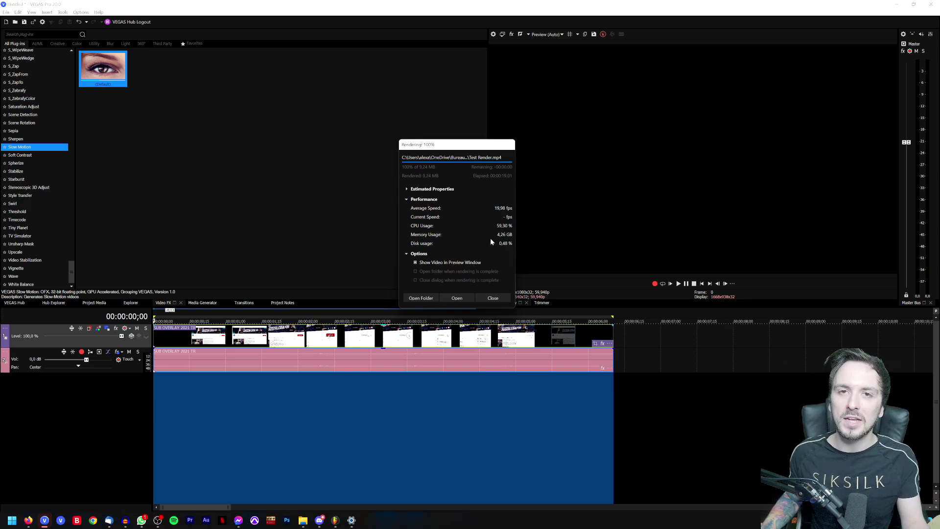
pyautogui.click(639, 345)
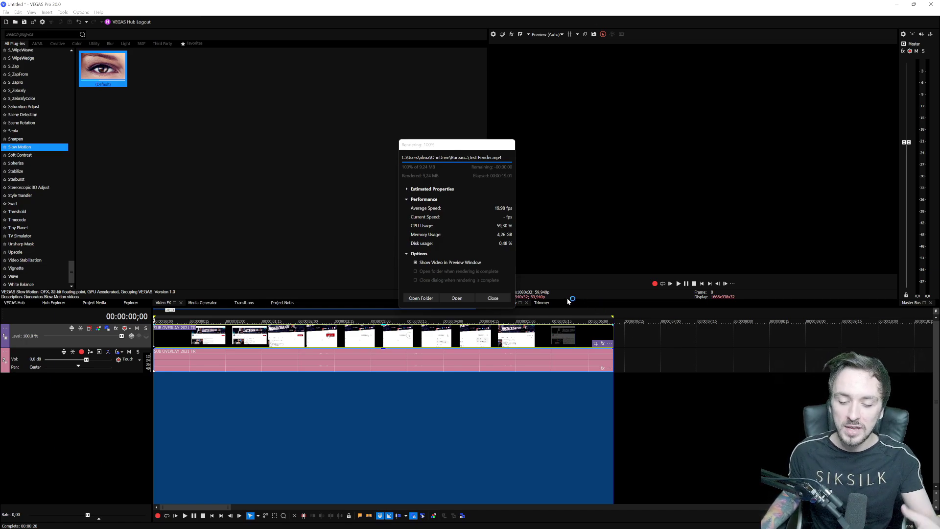
pyautogui.click(508, 298)
# Move the playhead to 00:00:02;10 to preview the red Subscribe button frame.
pyautogui.click(430, 357)
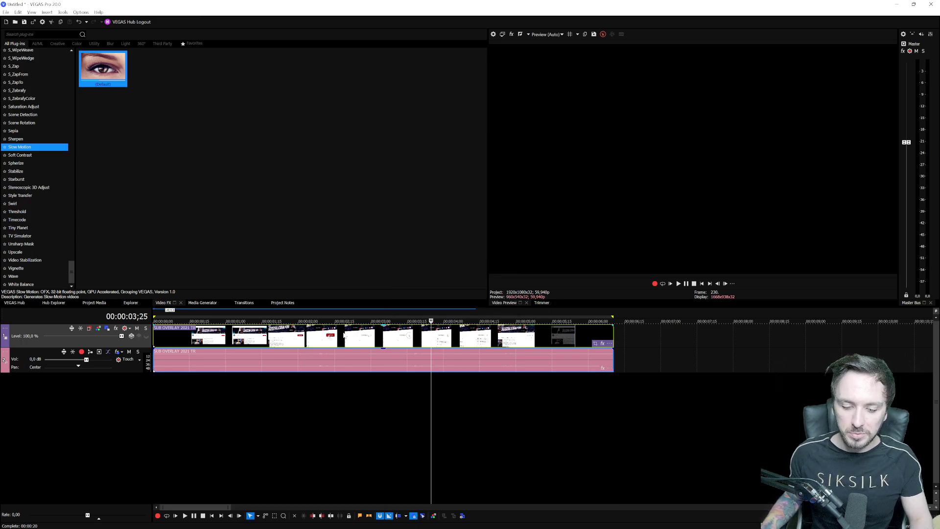
pyautogui.click(322, 357)
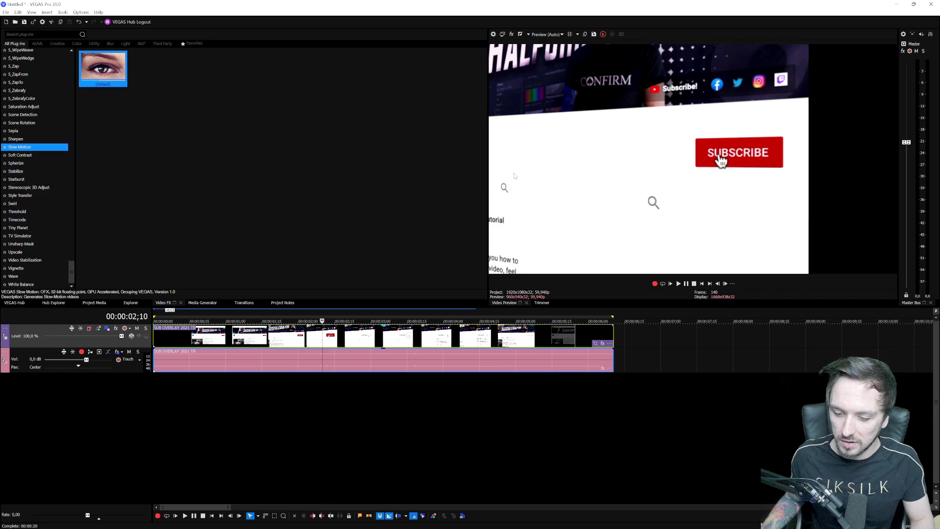
pyautogui.click(494, 35)
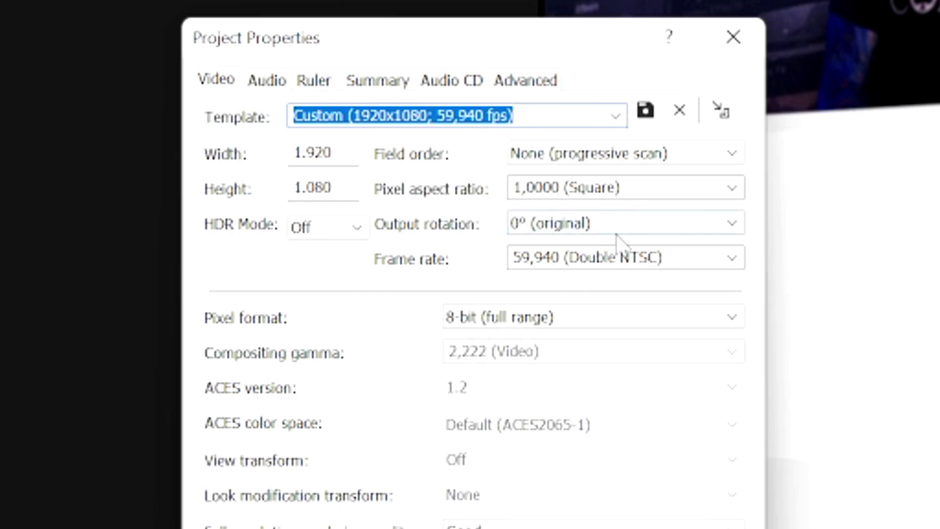
pyautogui.click(621, 257)
pyautogui.write('3')
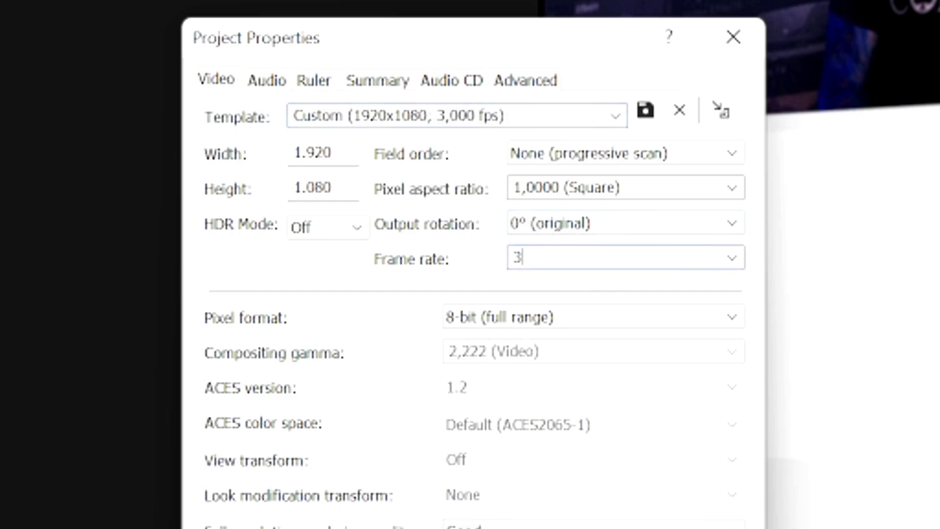
pyautogui.write('0')
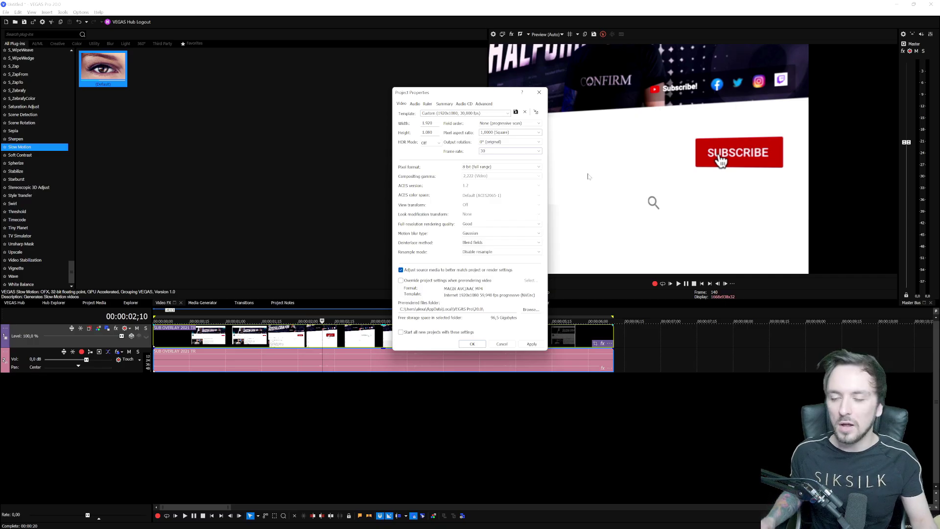
pyautogui.press('Escape')
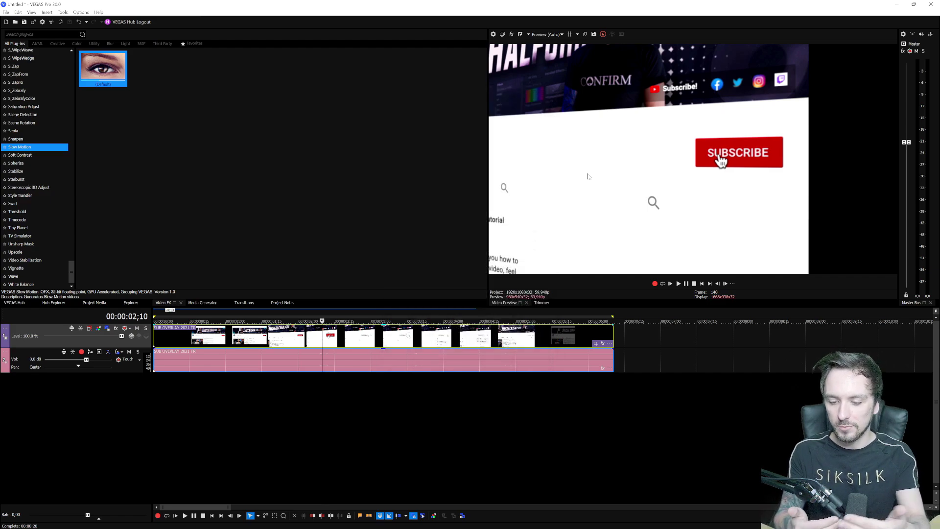